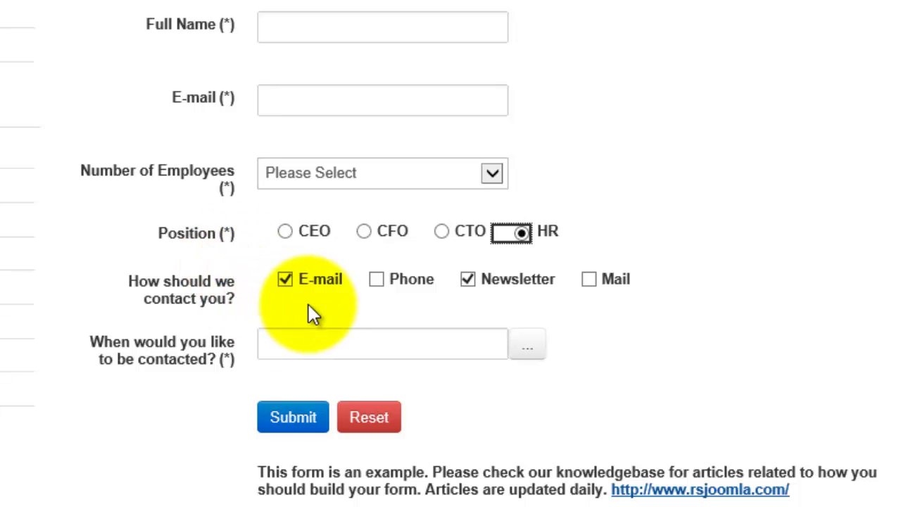
# - On the live form, choose CEO to reveal the CEO-only questions, then HR to hide them
pyautogui.click(285, 233)
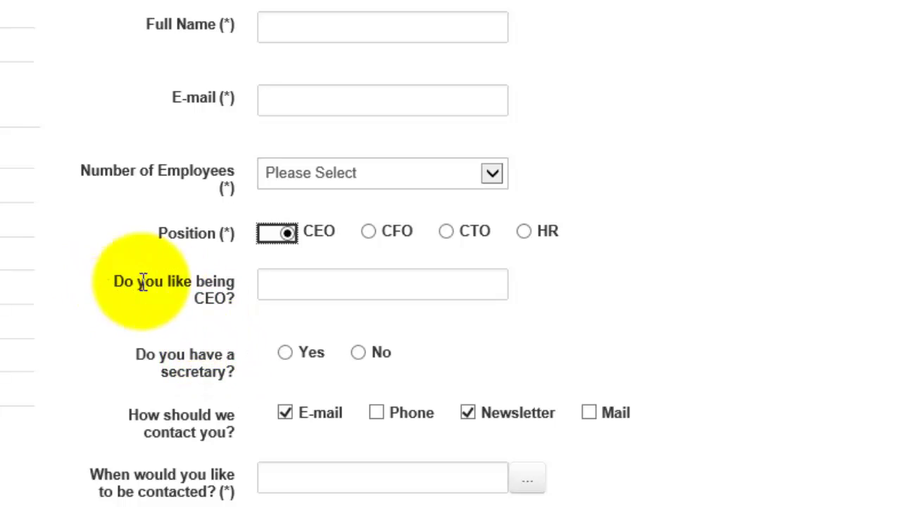
pyautogui.moveTo(116, 281); pyautogui.dragTo(253, 298)
pyautogui.moveTo(130, 355); pyautogui.dragTo(233, 387)
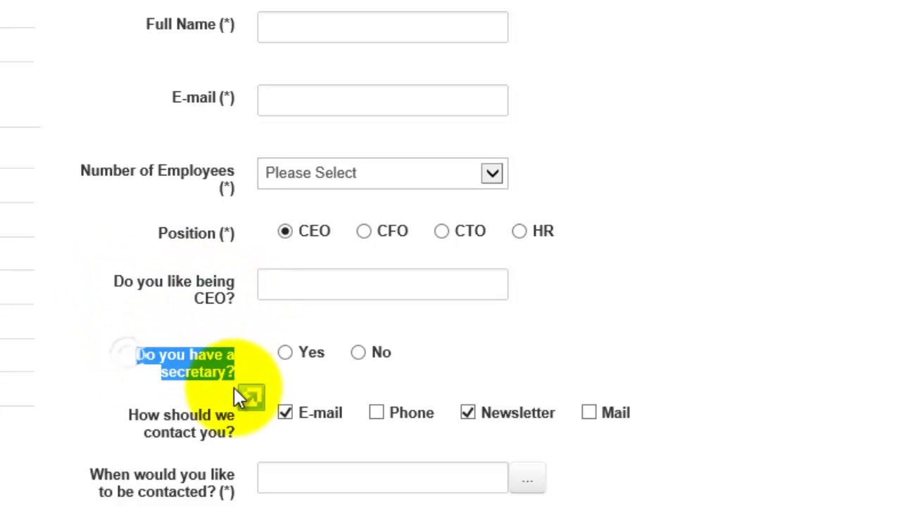
pyautogui.click(508, 334)
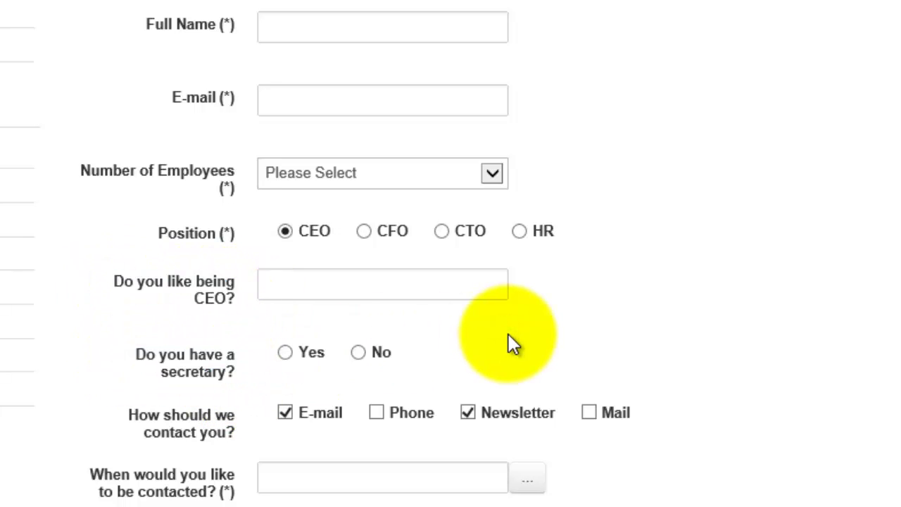
pyautogui.click(524, 239)
pyautogui.click(295, 246)
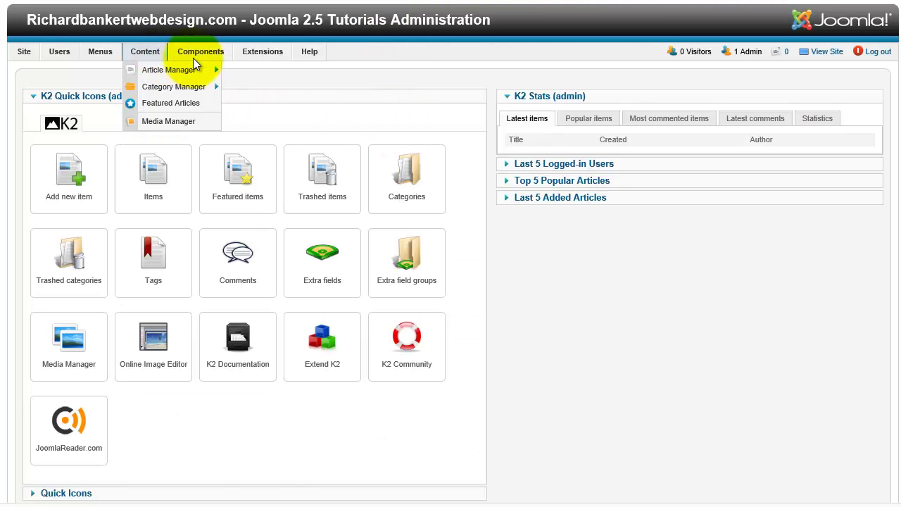
# - From Manage Forms, edit the RSForm! Pro example's properties and view its conditional fields
pyautogui.moveTo(201, 52)
pyautogui.moveTo(215, 204)
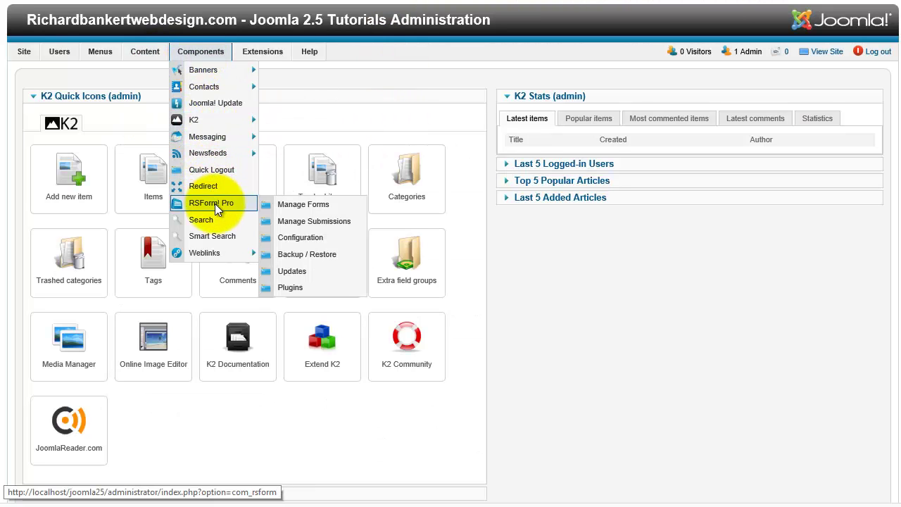
pyautogui.click(296, 204)
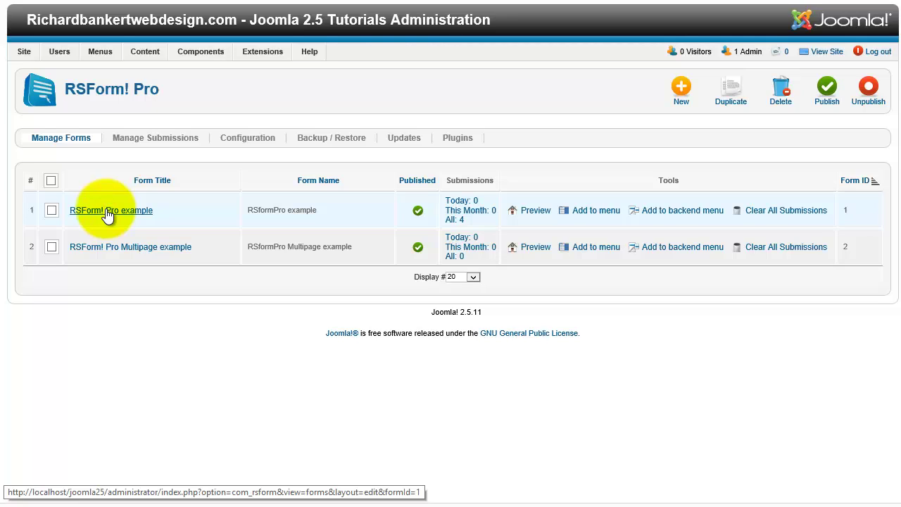
pyautogui.click(108, 210)
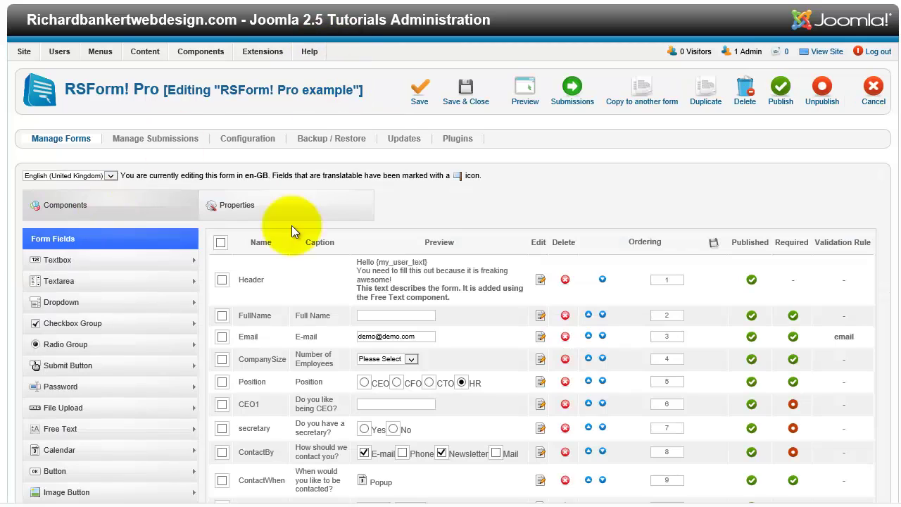
pyautogui.click(252, 205)
pyautogui.scroll(-5, 141, 296)
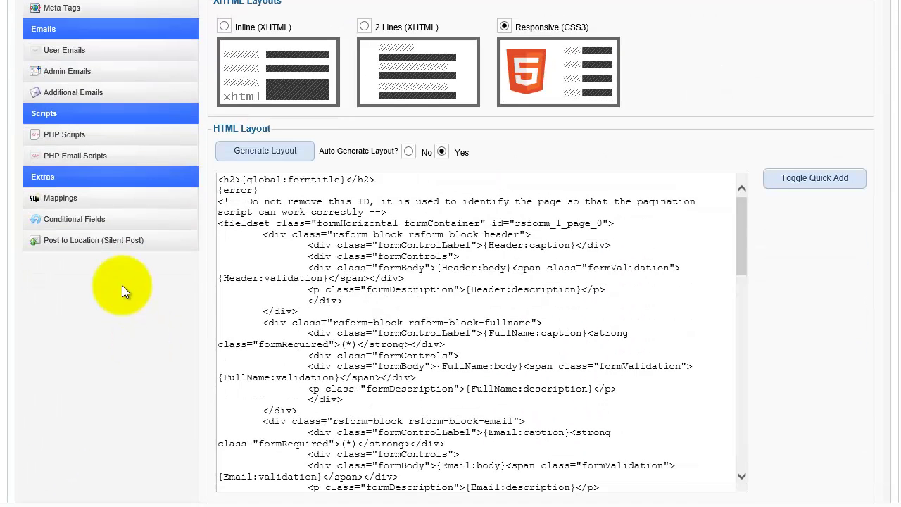
pyautogui.click(84, 223)
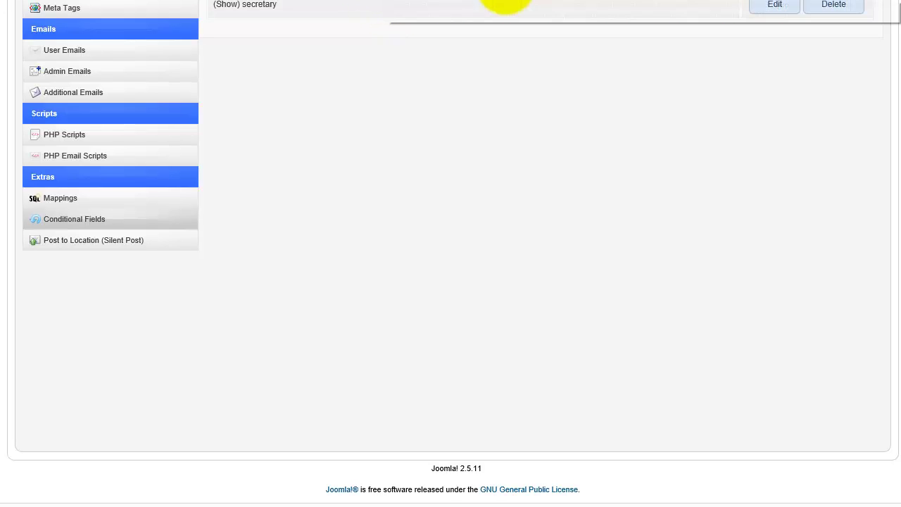
pyautogui.click(500, 2)
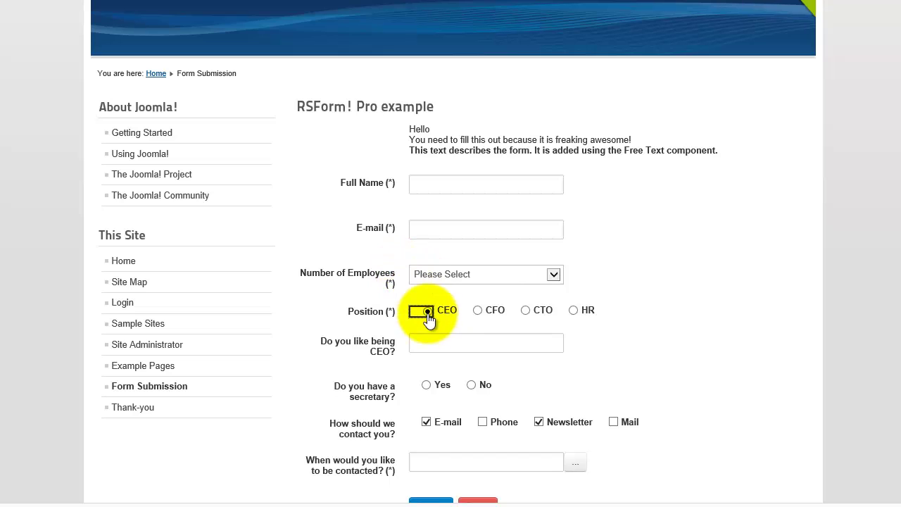
pyautogui.moveTo(319, 343); pyautogui.dragTo(396, 356)
pyautogui.moveTo(332, 385); pyautogui.dragTo(399, 401)
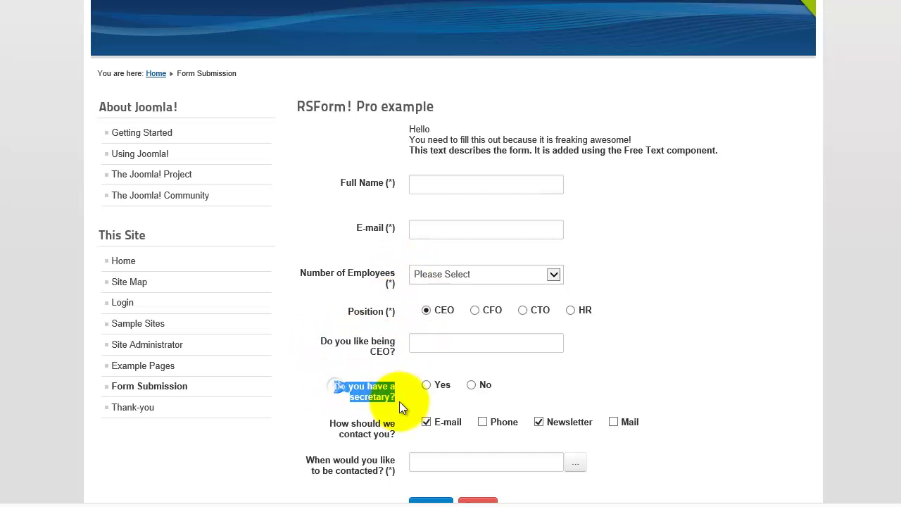
pyautogui.click(310, 336)
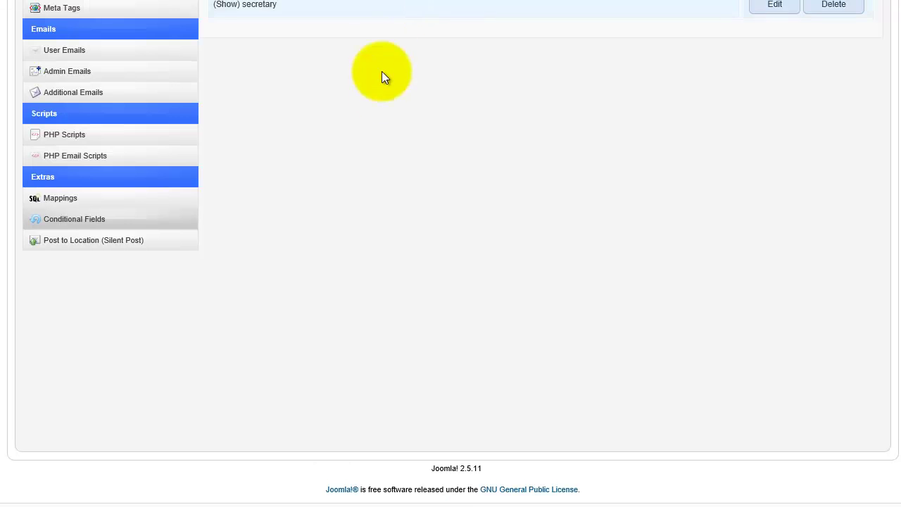
pyautogui.scroll(5, 378, 105)
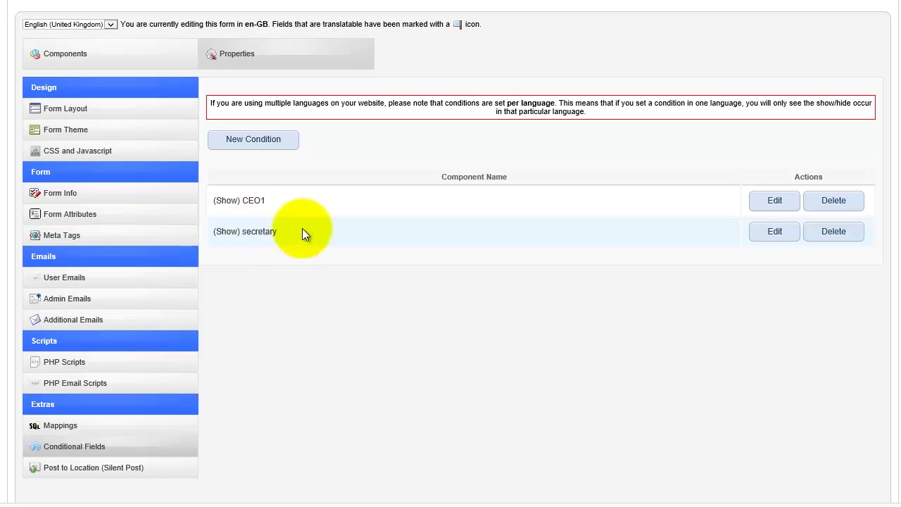
# - Discard a newly started condition and begin adding a Textbox field to the form
pyautogui.click(262, 143)
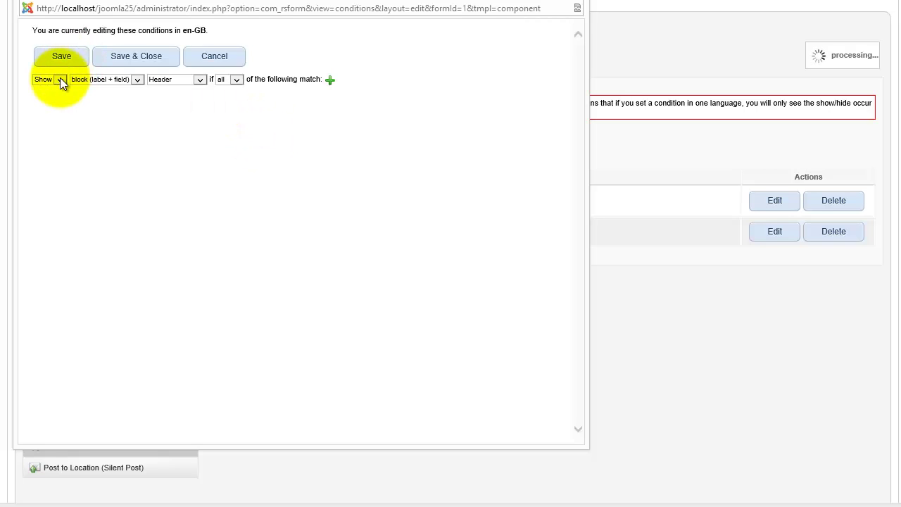
pyautogui.click(186, 80)
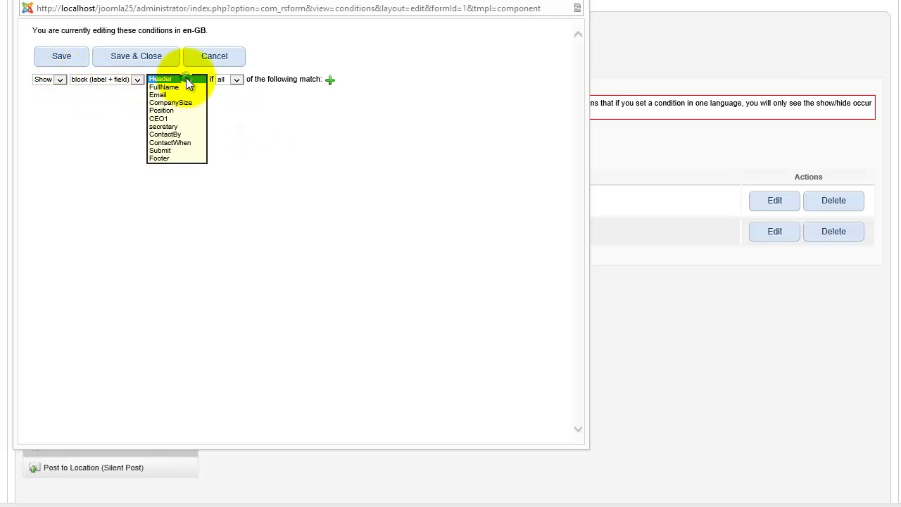
pyautogui.click(294, 135)
pyautogui.click(577, 7)
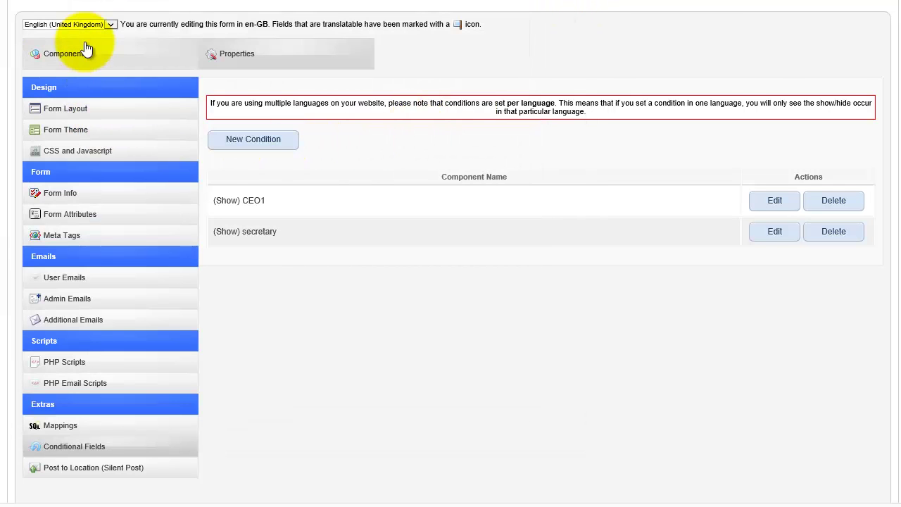
pyautogui.click(91, 49)
pyautogui.click(92, 109)
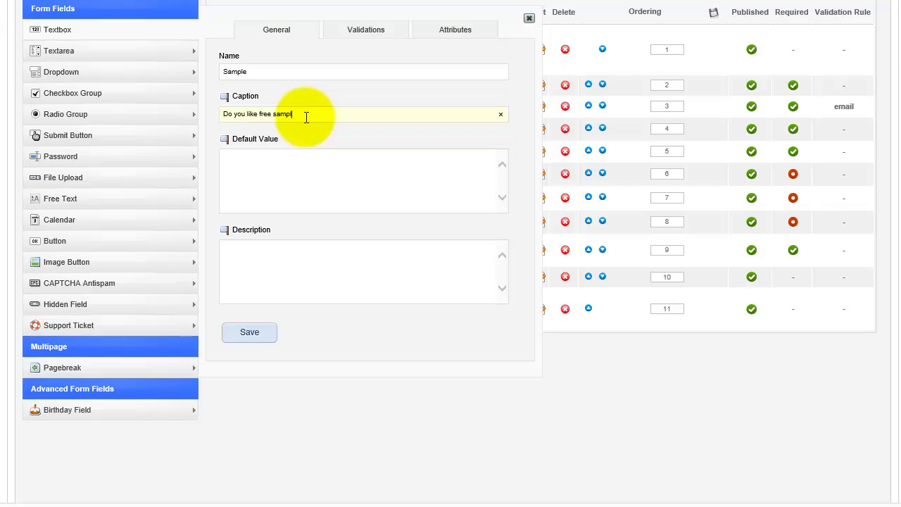
# - Save the new textbox named 'Sample' with caption 'Do you like free samples?'
pyautogui.click(258, 336)
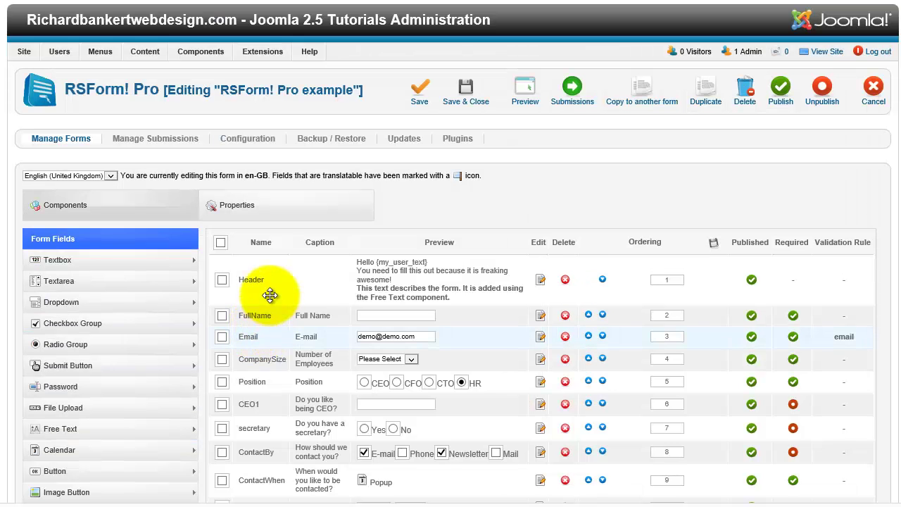
# - Go to the example form's Conditional Fields page in its properties
pyautogui.click(268, 205)
pyautogui.scroll(-3, 195, 288)
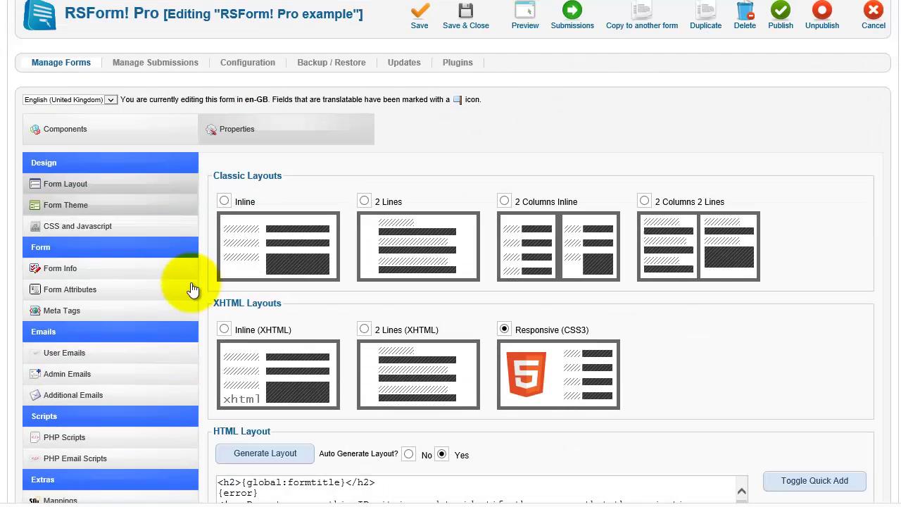
pyautogui.scroll(-3, 156, 317)
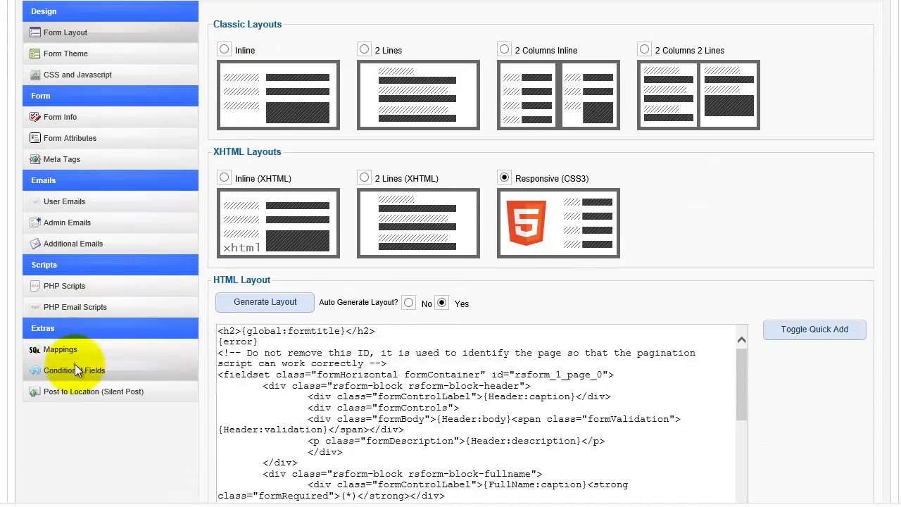
pyautogui.click(75, 480)
# - Start a new condition that shows the Sample field's label and field
pyautogui.click(250, 70)
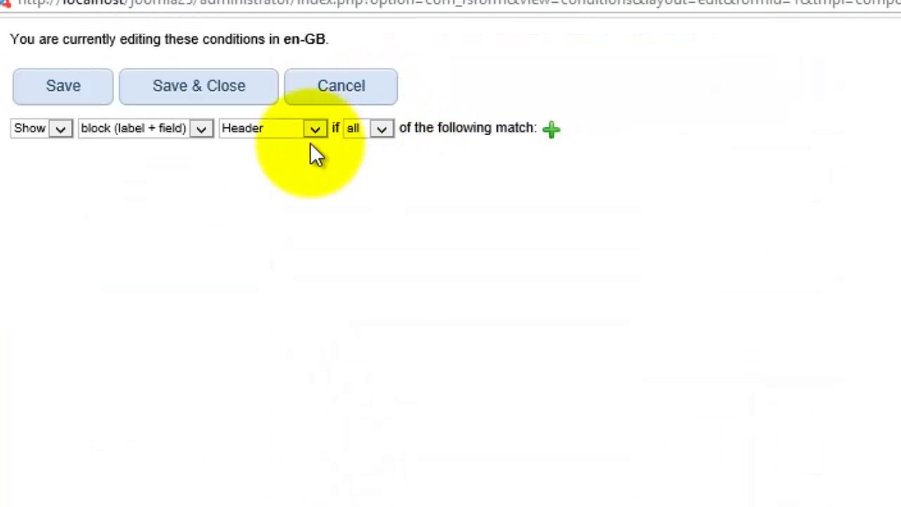
pyautogui.click(130, 134)
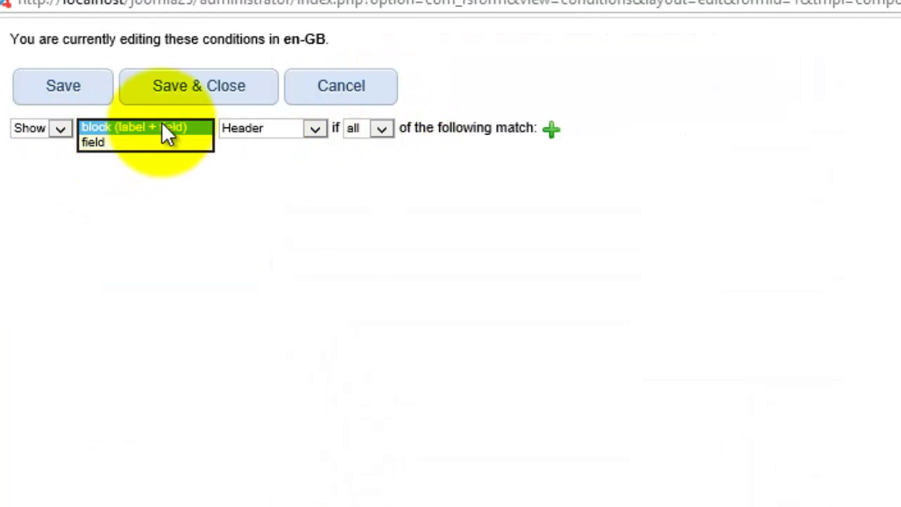
pyautogui.click(162, 124)
pyautogui.click(261, 125)
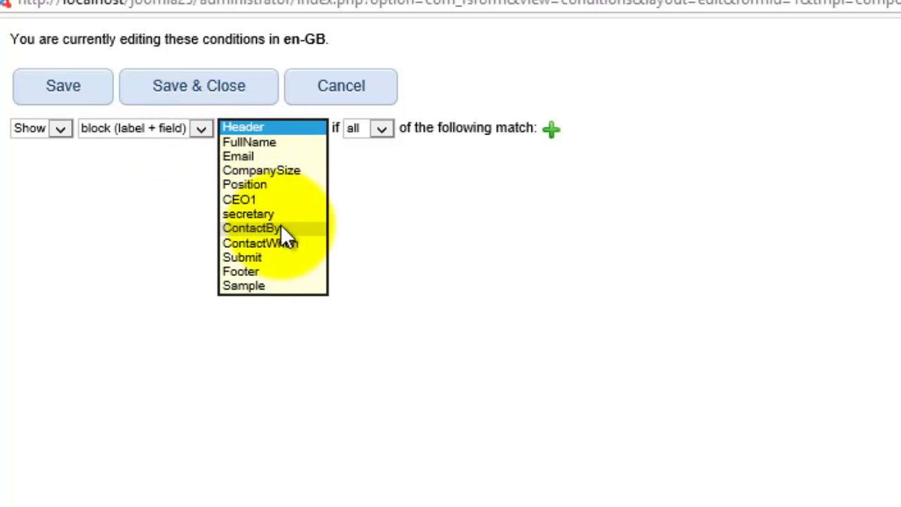
pyautogui.click(280, 274)
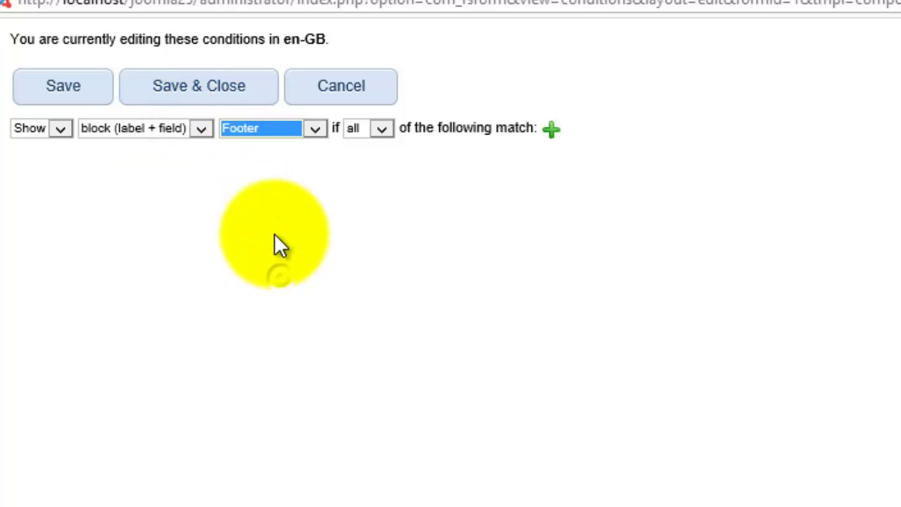
pyautogui.click(287, 133)
pyautogui.click(285, 141)
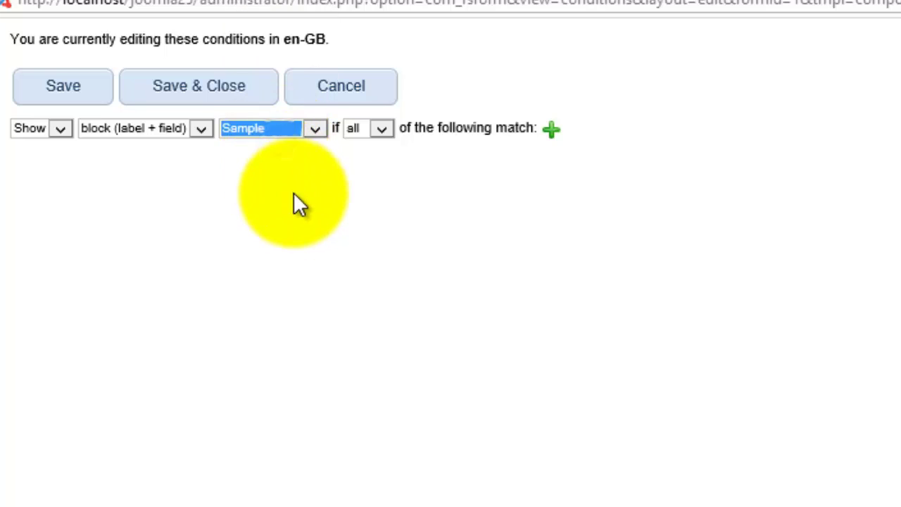
# - Add the rule 'secretary is Yes' and save and close the condition
pyautogui.click(550, 130)
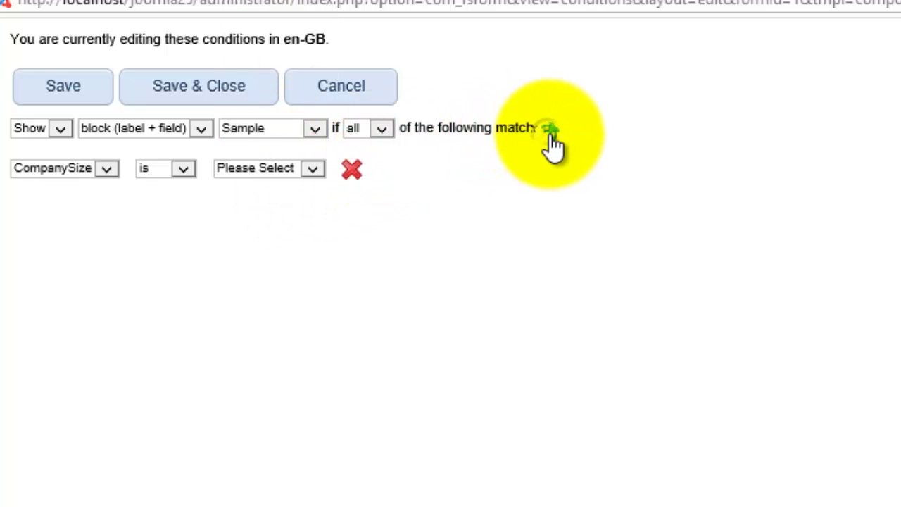
pyautogui.click(78, 171)
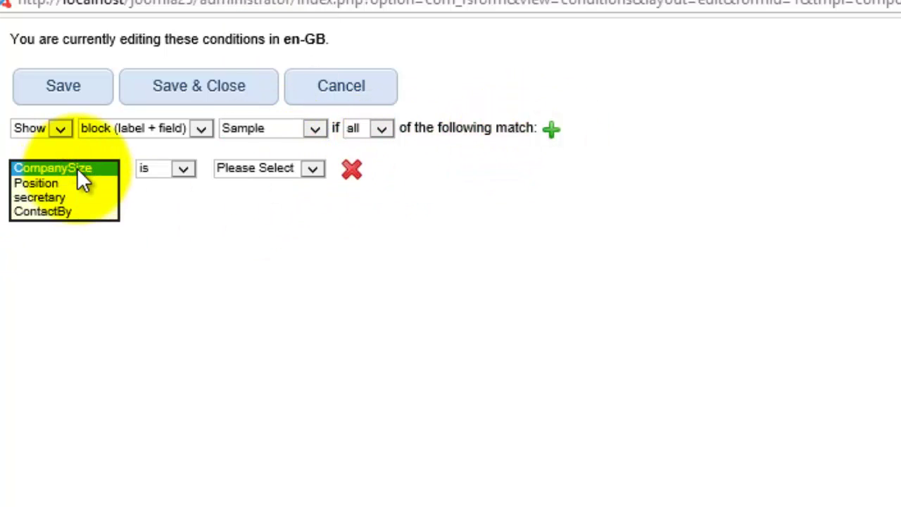
pyautogui.click(73, 202)
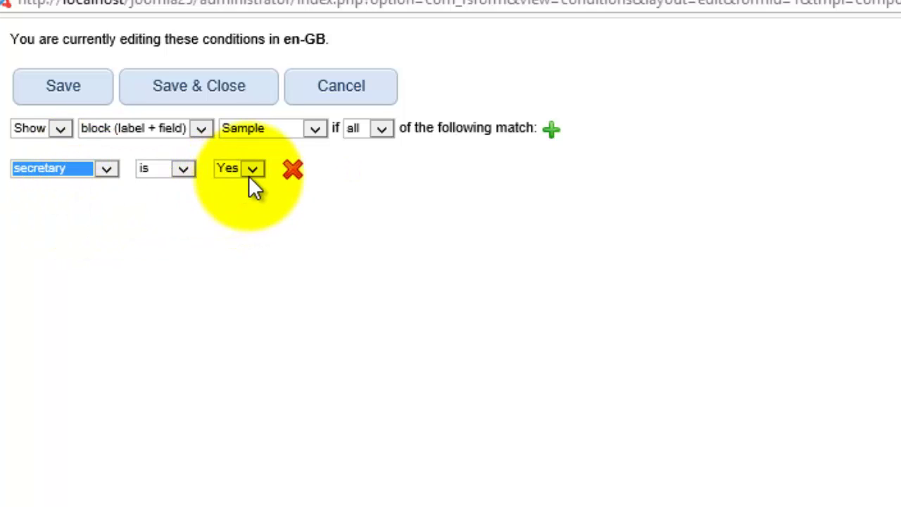
pyautogui.click(188, 100)
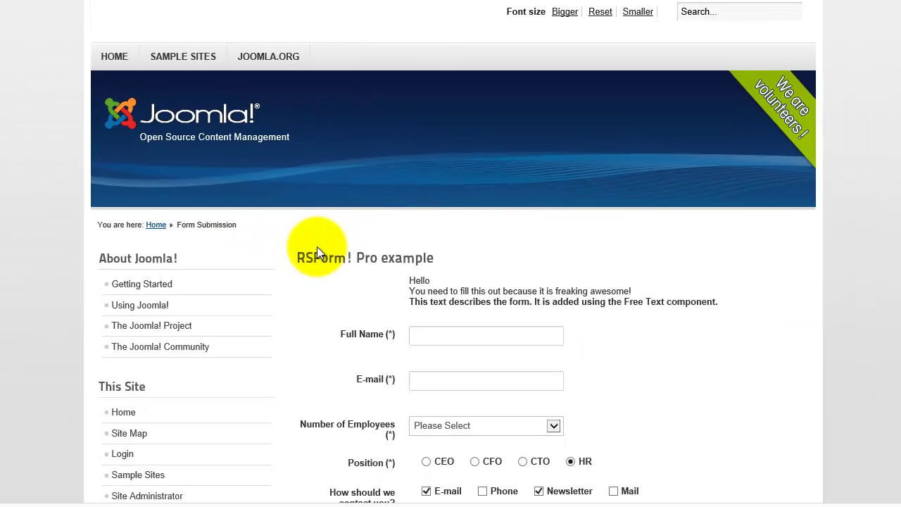
# - Choose CEO and answer Yes to secretary so the free samples question appears
pyautogui.scroll(-3, 340, 264)
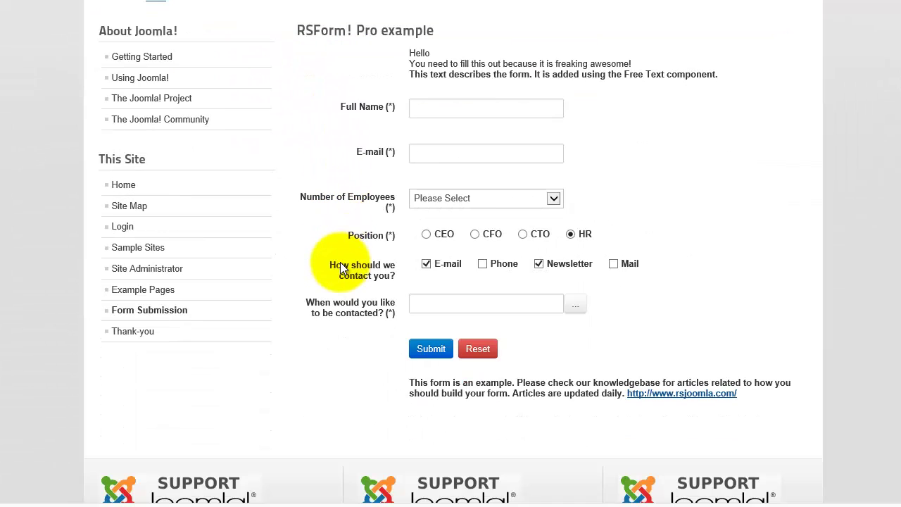
pyautogui.click(427, 235)
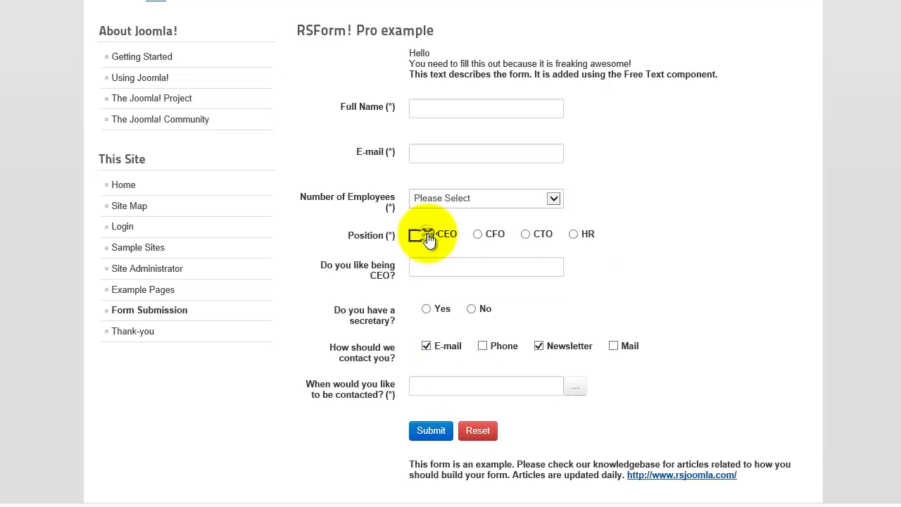
pyautogui.click(427, 309)
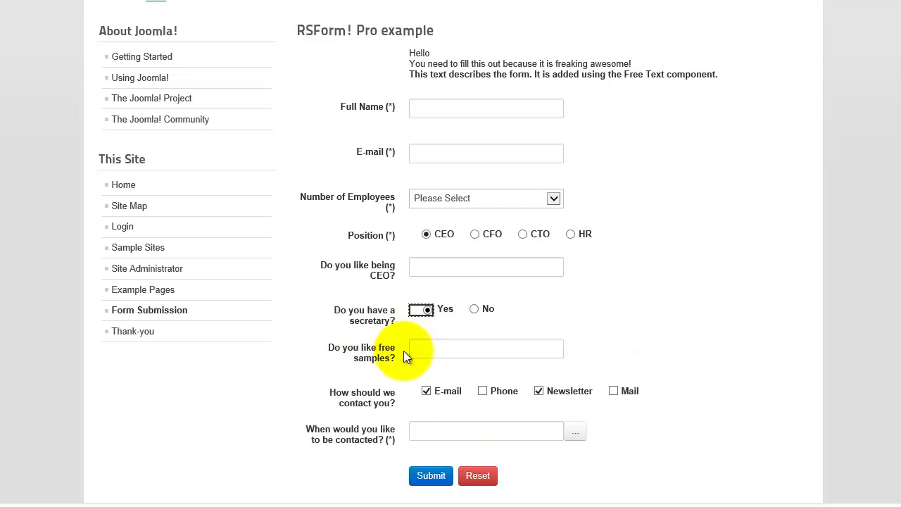
pyautogui.click(438, 354)
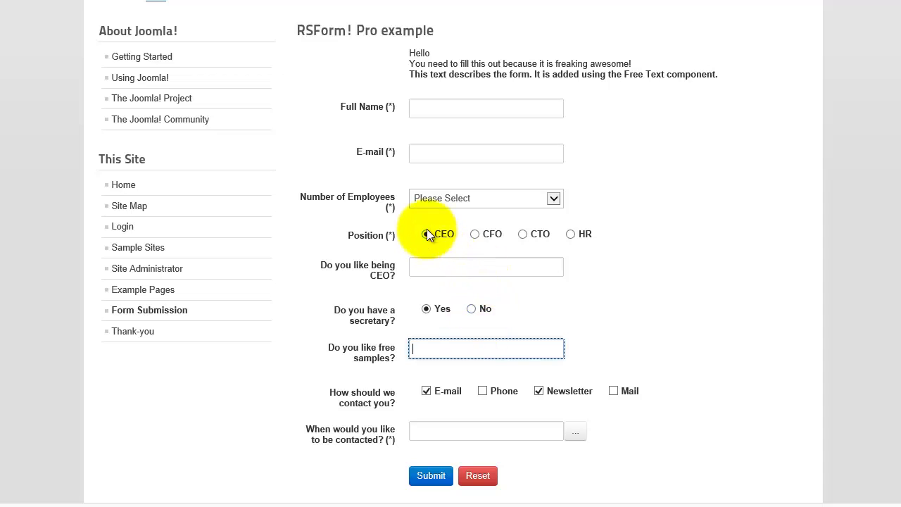
# - Switch the position among CFO, CEO and CTO and secretary No/Yes, ending on CEO
pyautogui.click(475, 235)
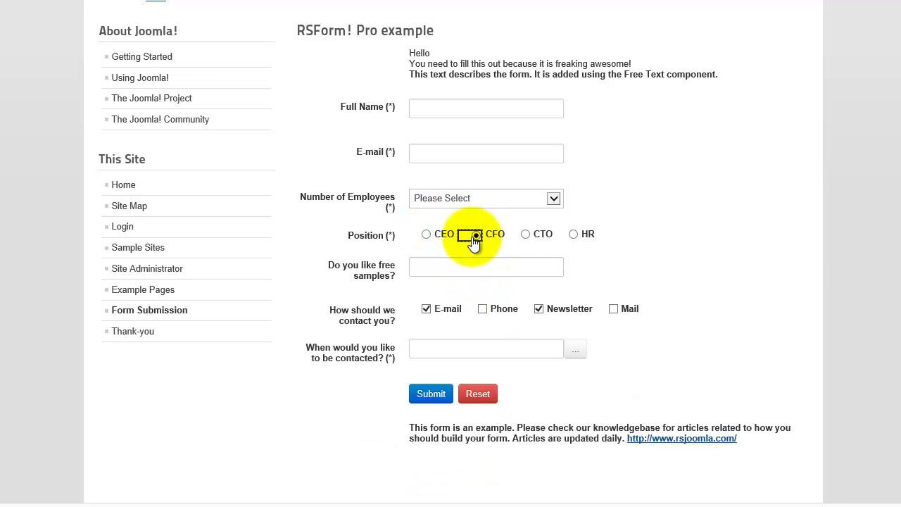
pyautogui.click(427, 234)
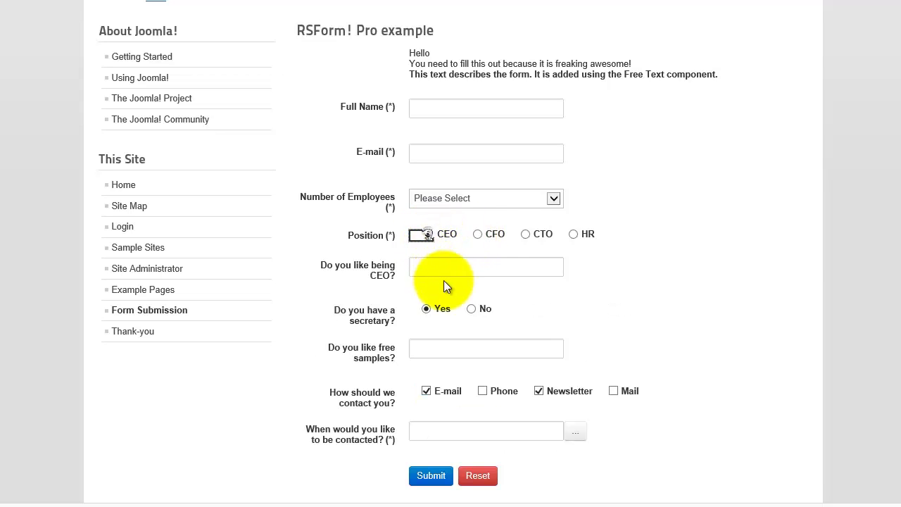
pyautogui.click(472, 310)
pyautogui.click(477, 235)
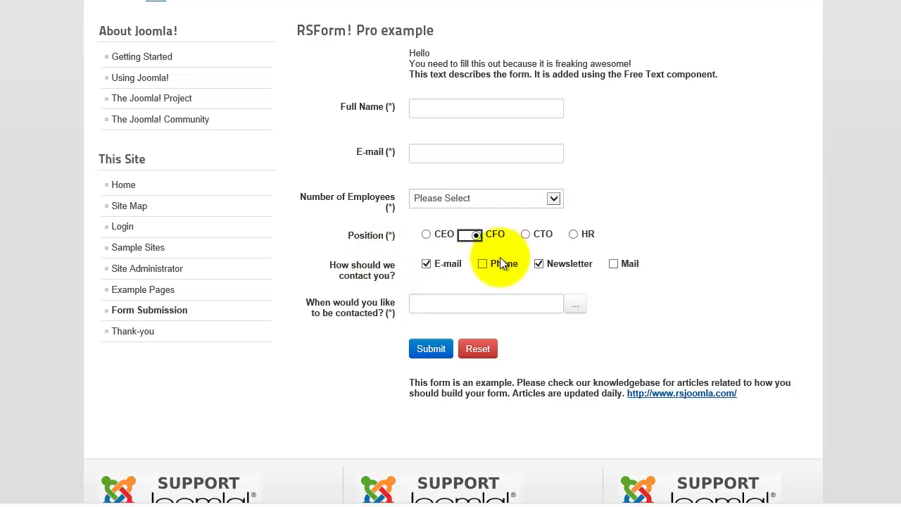
pyautogui.click(426, 235)
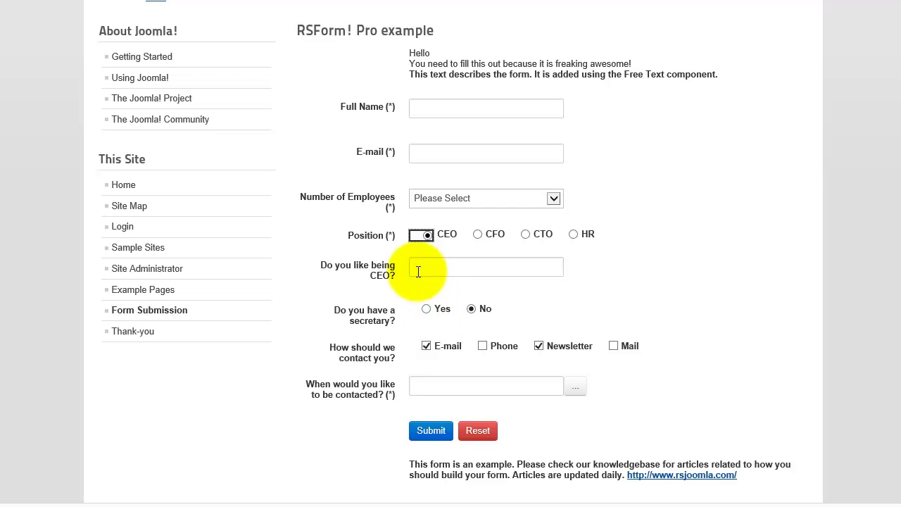
pyautogui.click(426, 309)
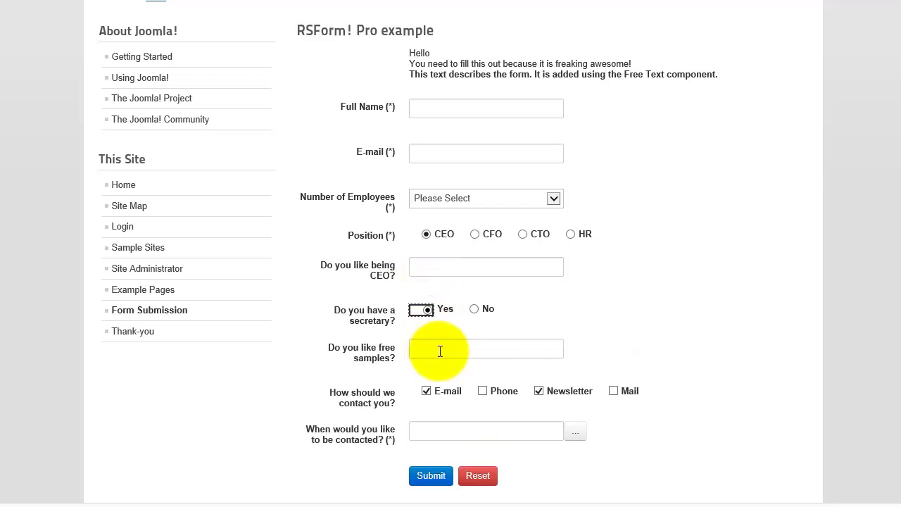
pyautogui.click(524, 235)
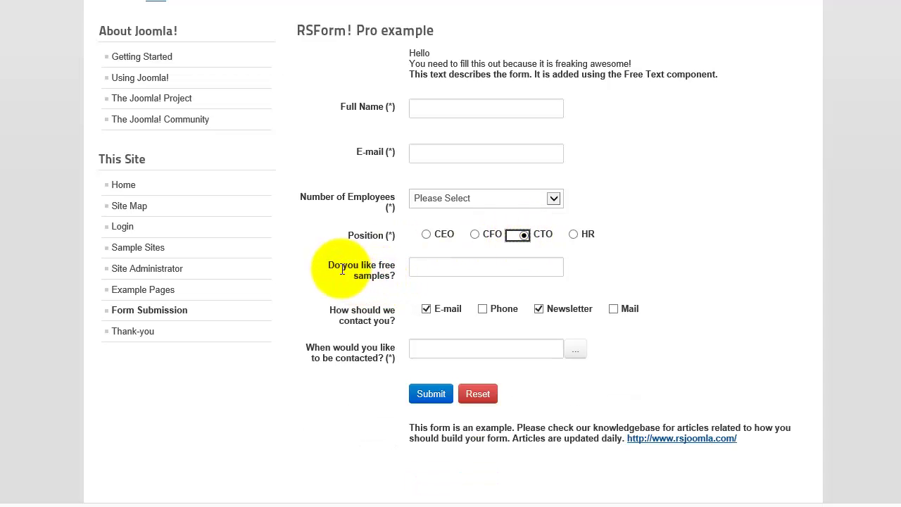
pyautogui.click(427, 236)
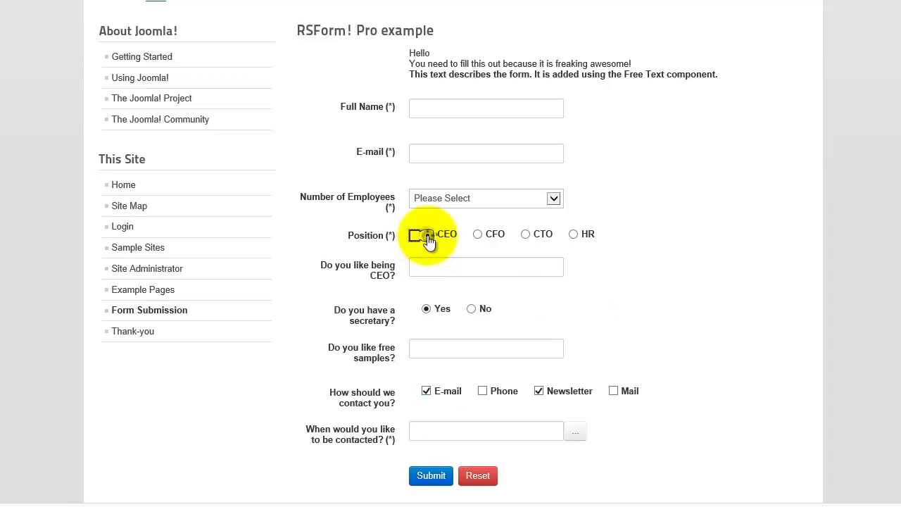